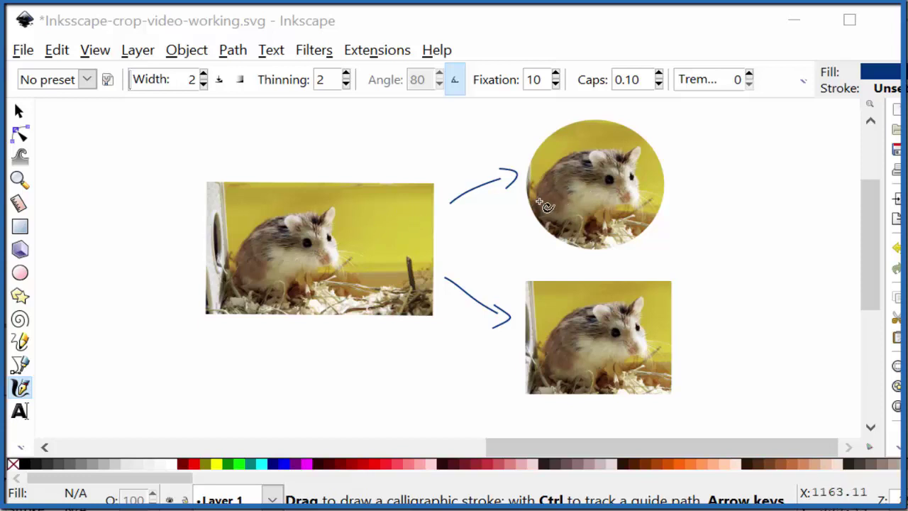
Sketch a calligraphy circle around the left hamster, then undo it with Ctrl+Z.
drag(354, 220, 387, 207)
key(ctrl+z)
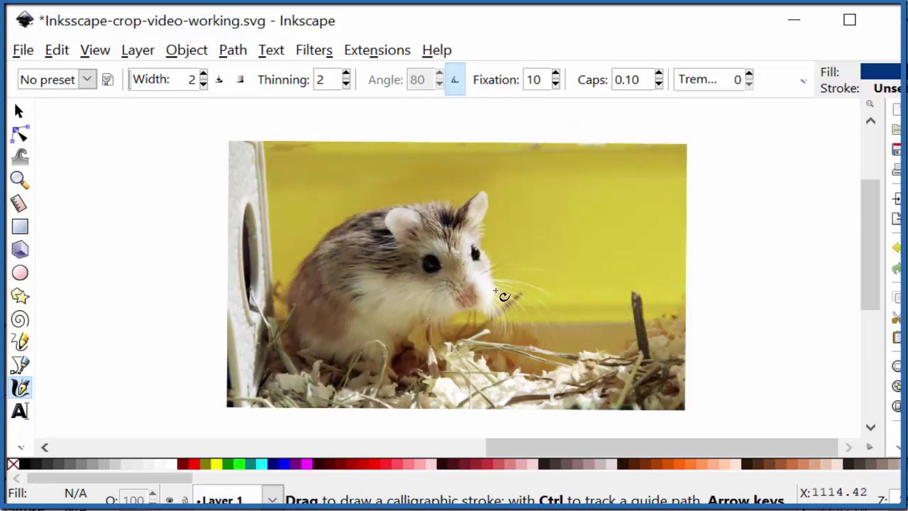
Draw a large red ellipse over the hamster and drag it up-left into place.
key(s)
click(20, 272)
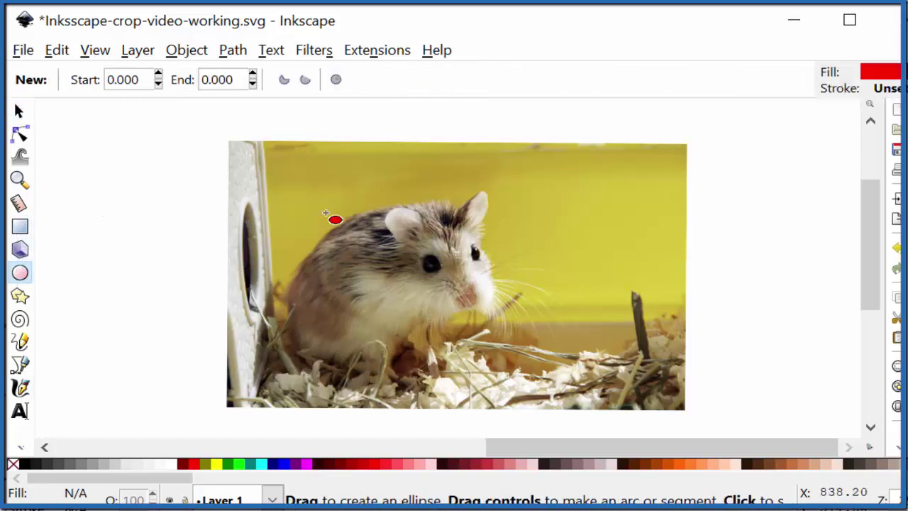
drag(268, 165, 547, 412)
key(s)
drag(443, 343, 426, 326)
click(164, 263)
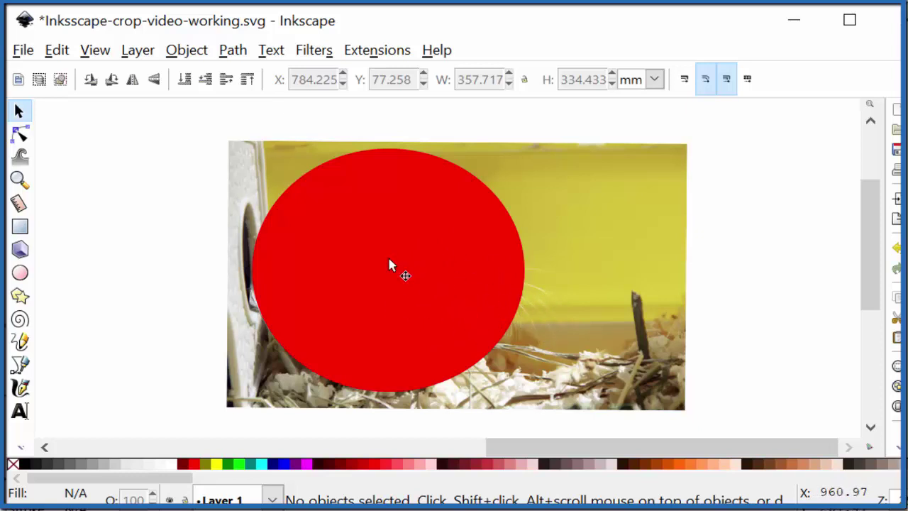
Lower the red ellipse's opacity to 49% in Fill and Stroke.
click(400, 287)
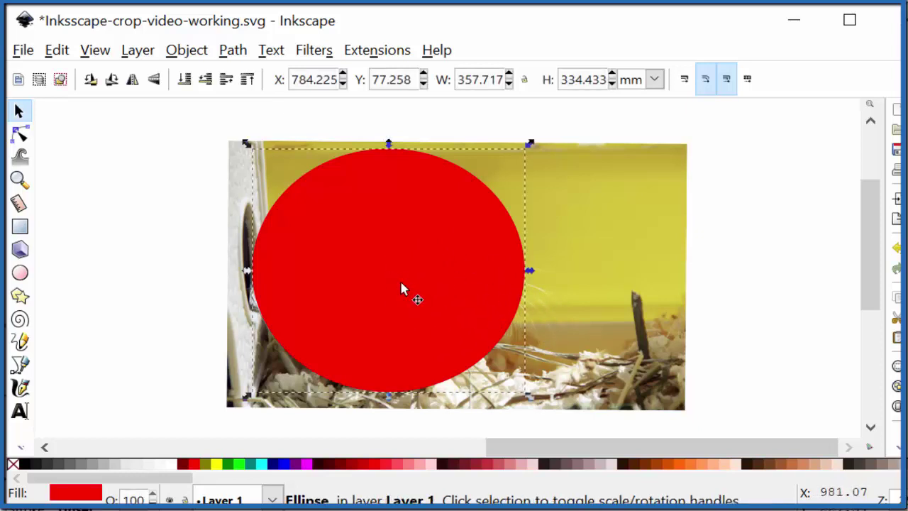
click(190, 51)
click(226, 134)
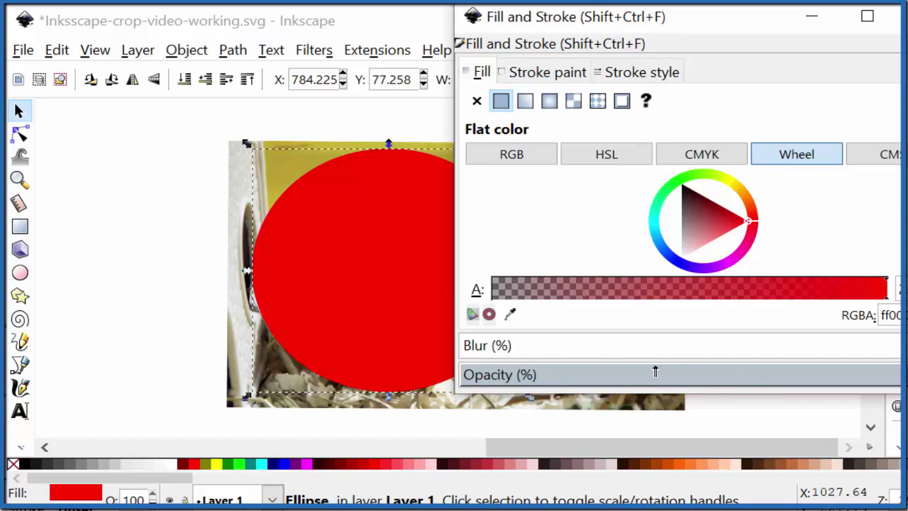
drag(658, 376, 707, 357)
key(F12)
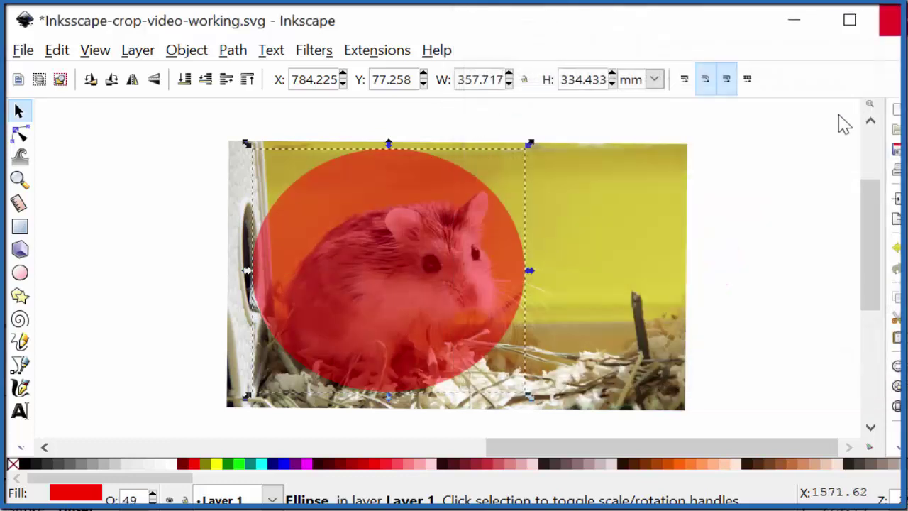
Shift the ellipse slightly and widen it to about 380 × 334 mm.
drag(443, 339, 452, 351)
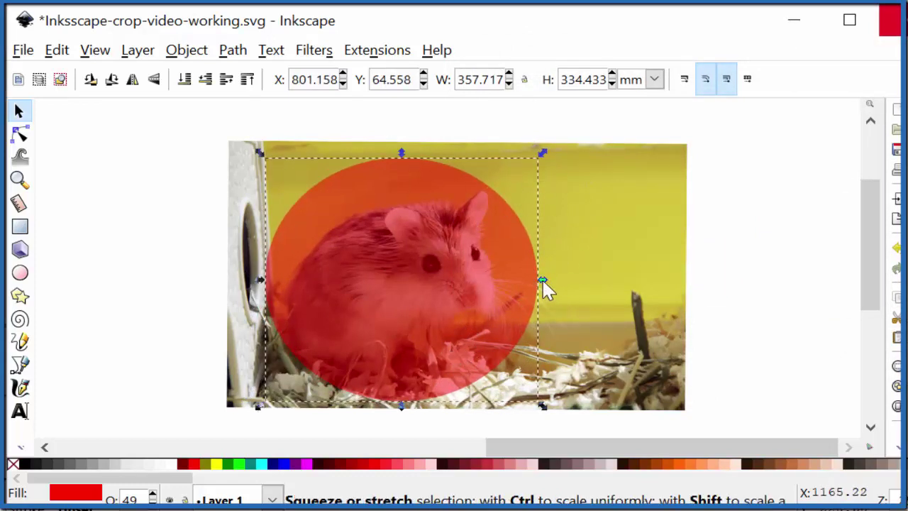
drag(542, 279, 559, 283)
drag(466, 309, 463, 308)
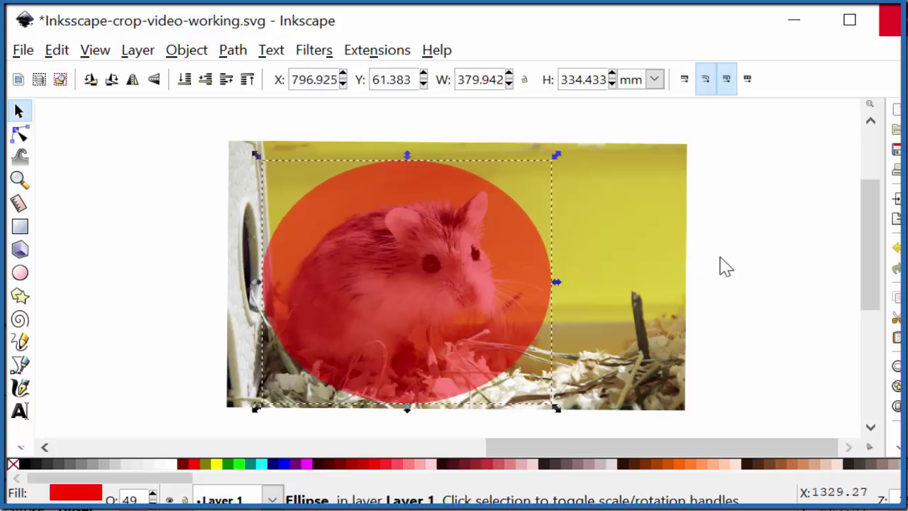
Select both the red ellipse and the hamster photo with a rubber-band drag.
click(756, 299)
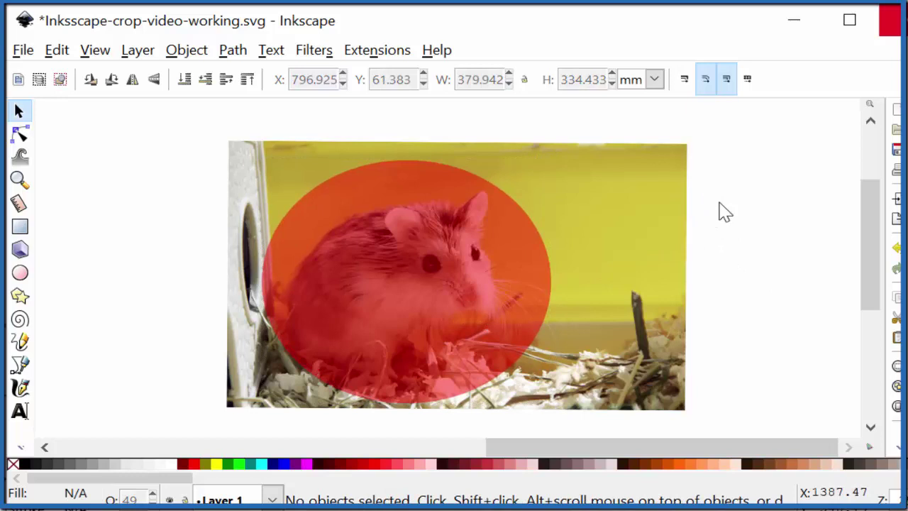
click(512, 286)
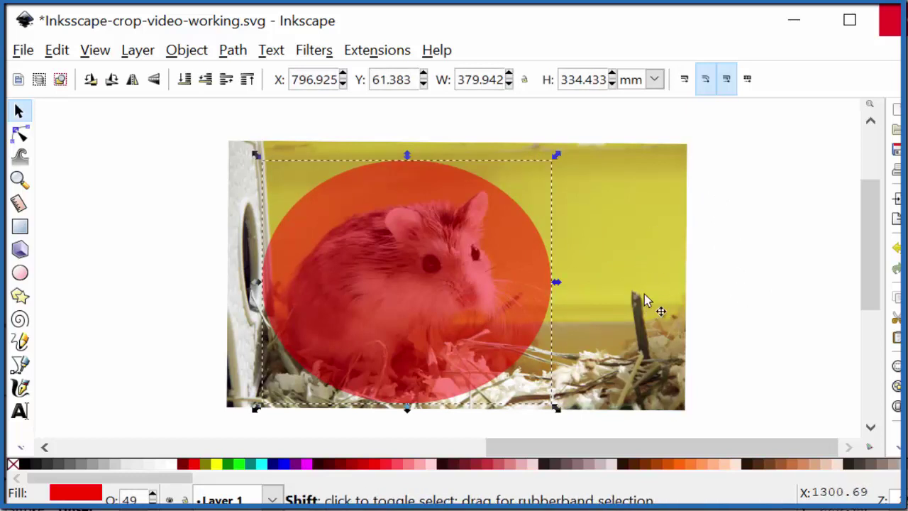
shift+click(625, 282)
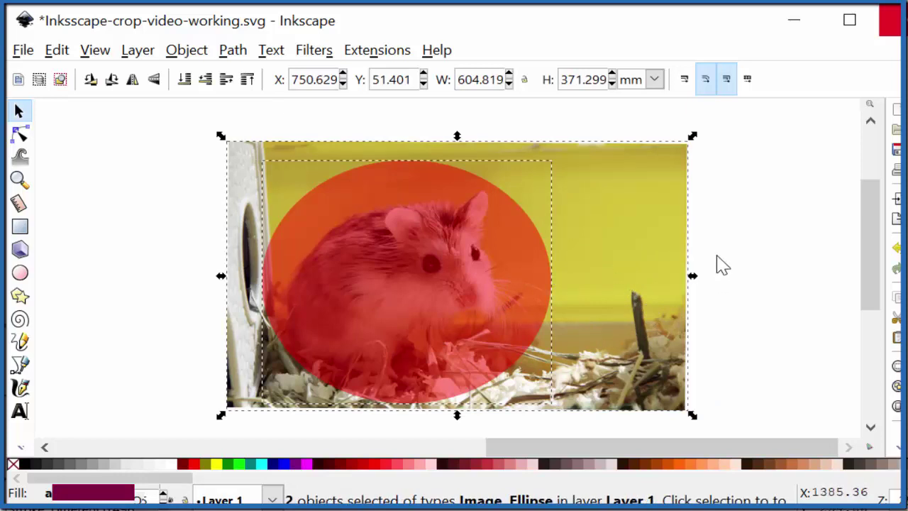
click(764, 298)
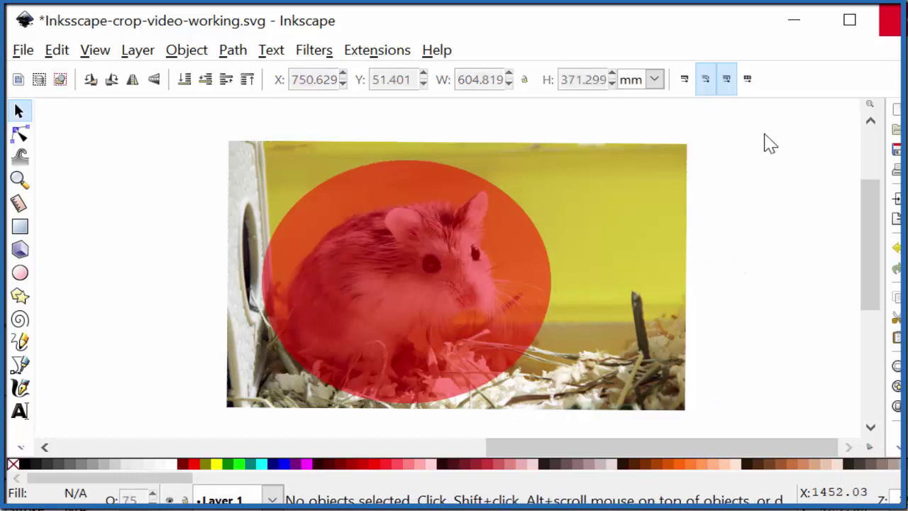
drag(766, 122, 183, 439)
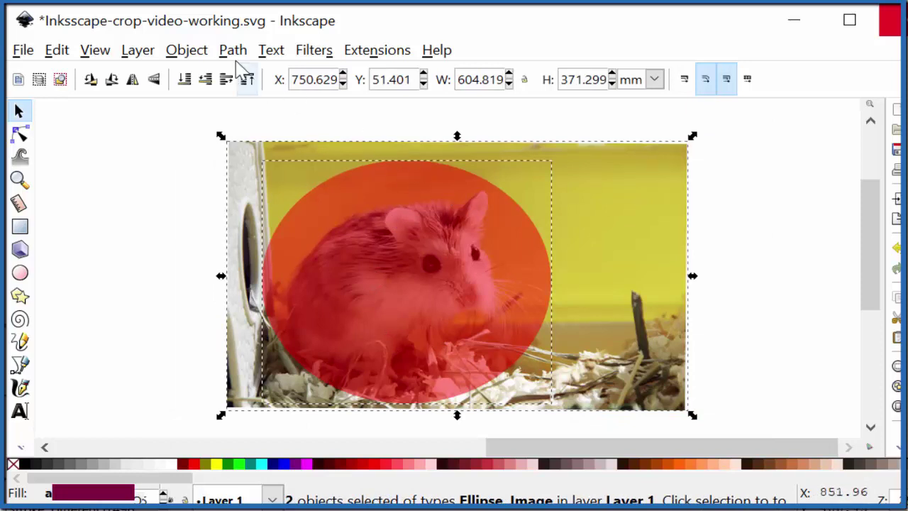
Apply Object > Clip > Set to crop the photo to the oval, then shift it right.
click(190, 52)
mouse_move(220, 283)
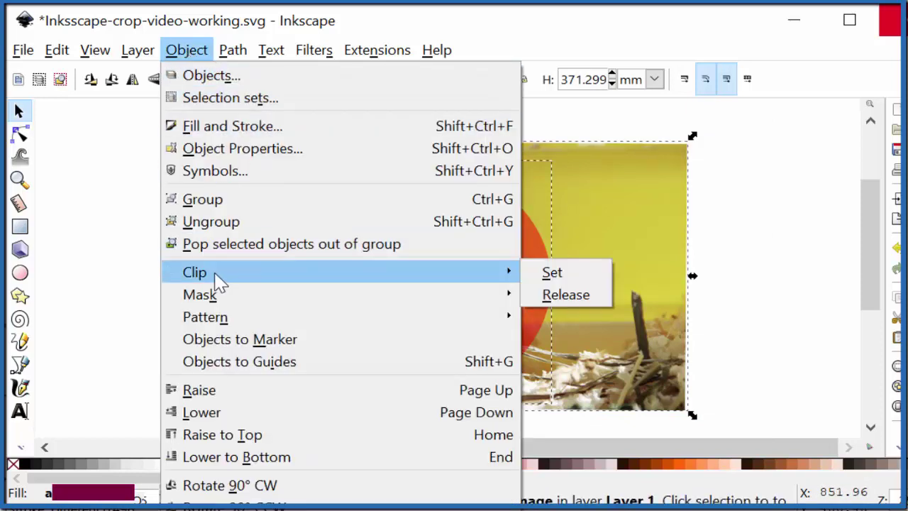
click(553, 274)
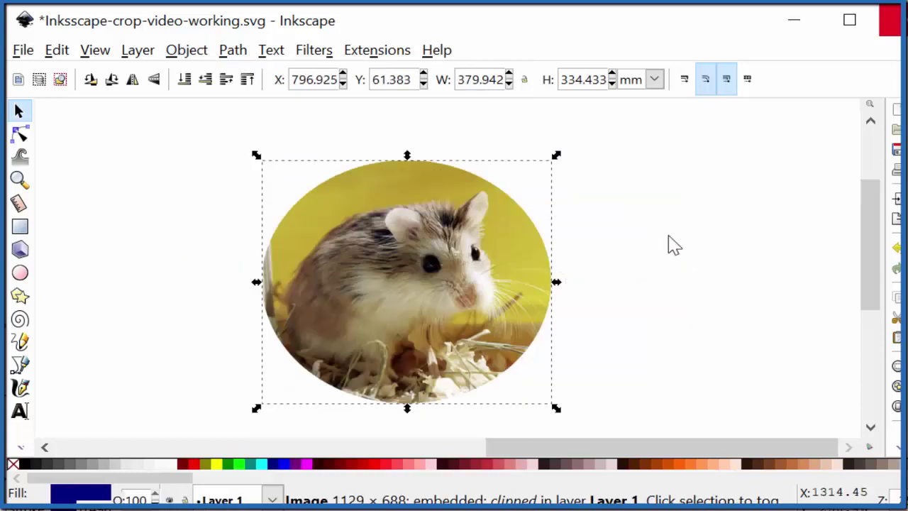
click(658, 307)
drag(448, 279, 472, 270)
click(700, 296)
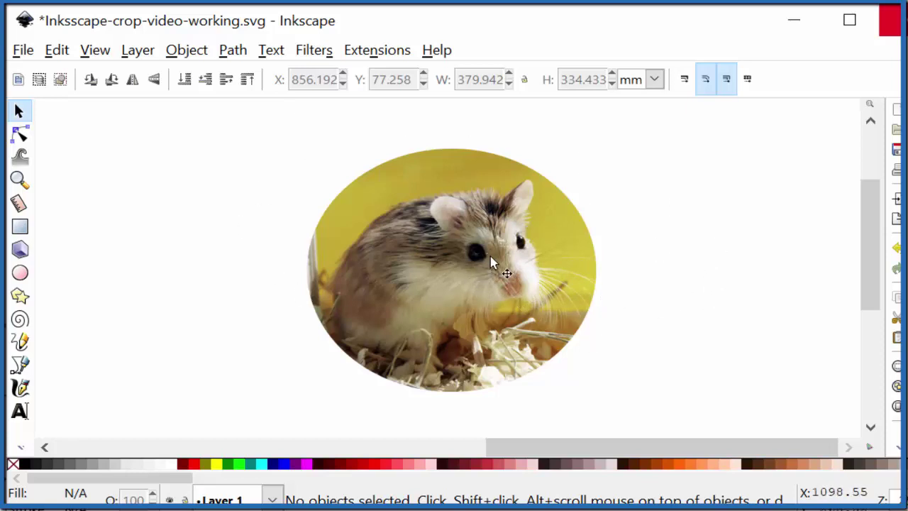
Release the clip to restore the full hamster photo and reselect the ellipse.
click(485, 263)
click(187, 49)
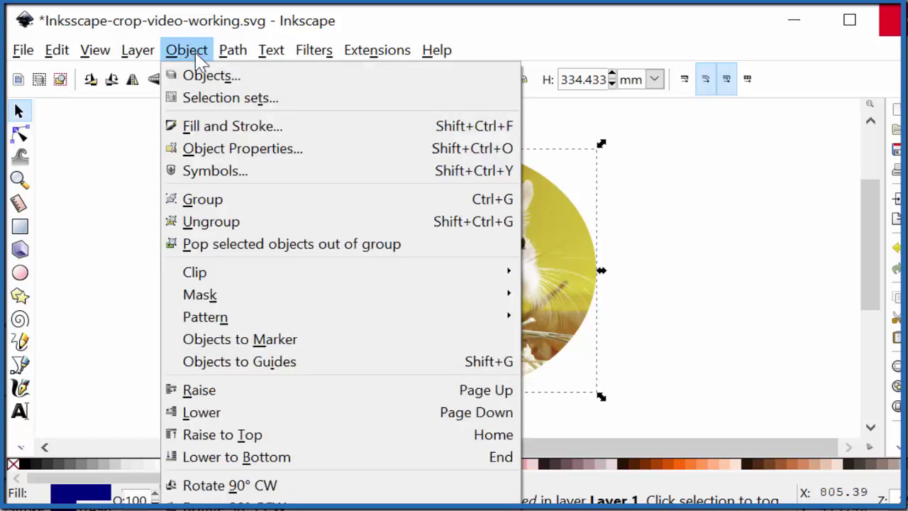
mouse_move(427, 272)
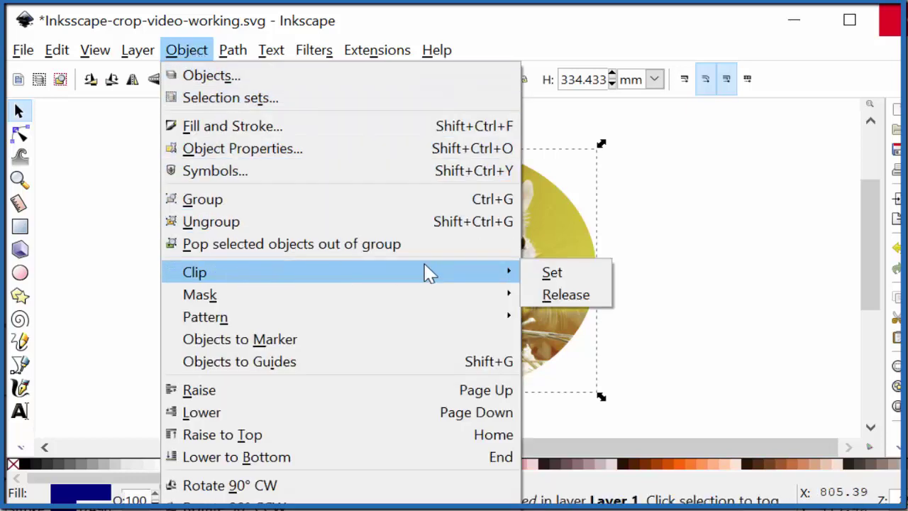
click(562, 292)
click(774, 282)
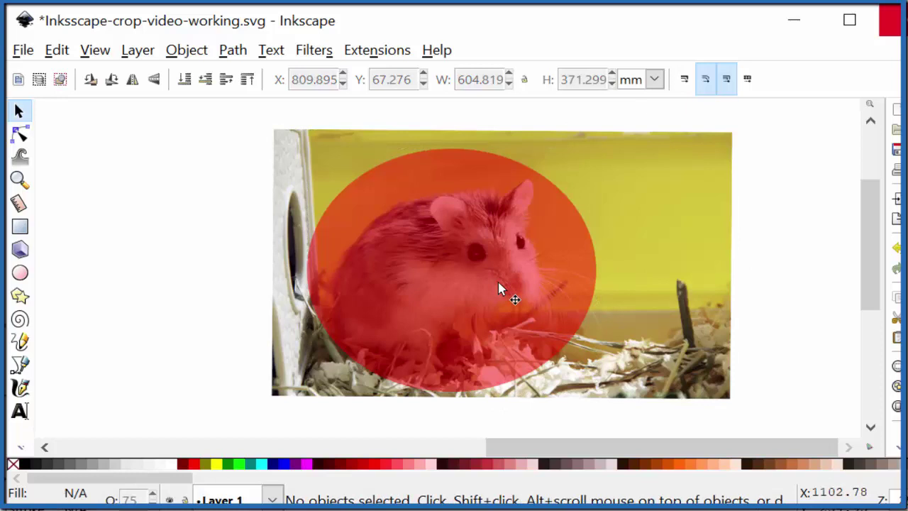
click(506, 312)
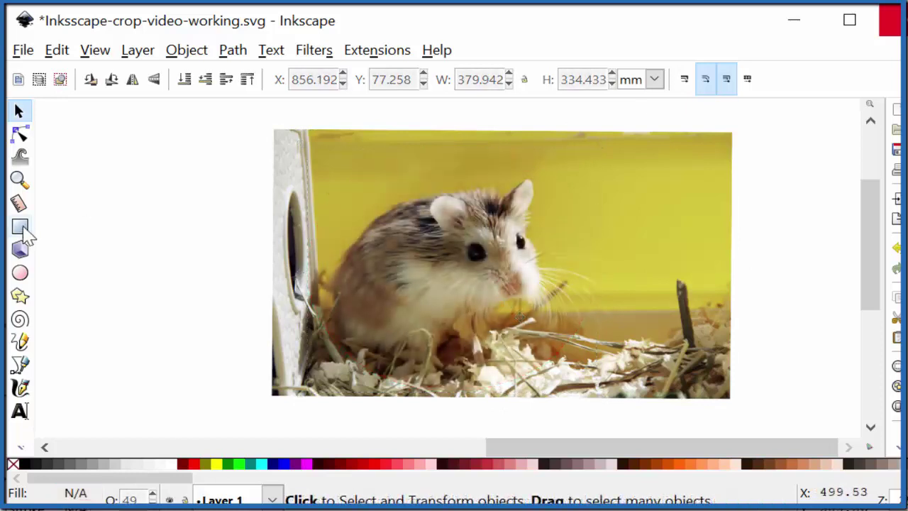
Draw a rectangle over the hamster and make it more transparent in Fill and Stroke.
click(20, 226)
drag(299, 149, 608, 371)
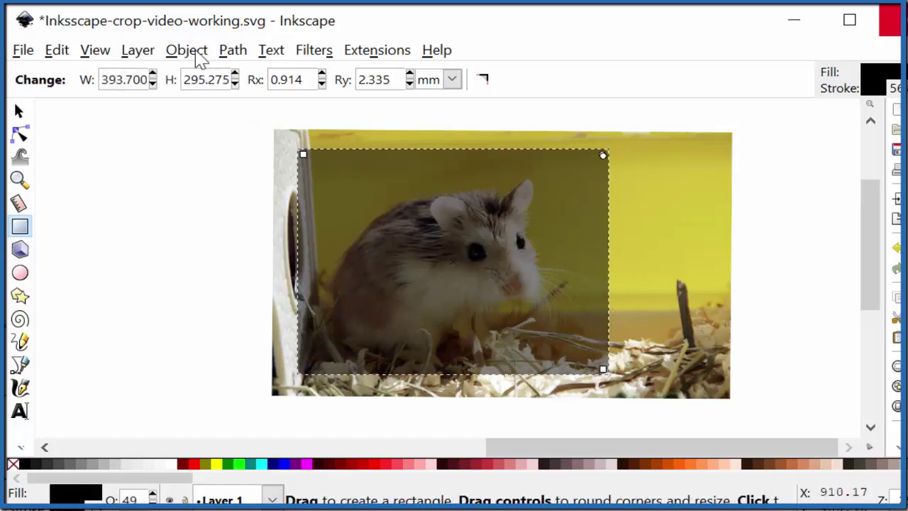
click(195, 54)
click(233, 128)
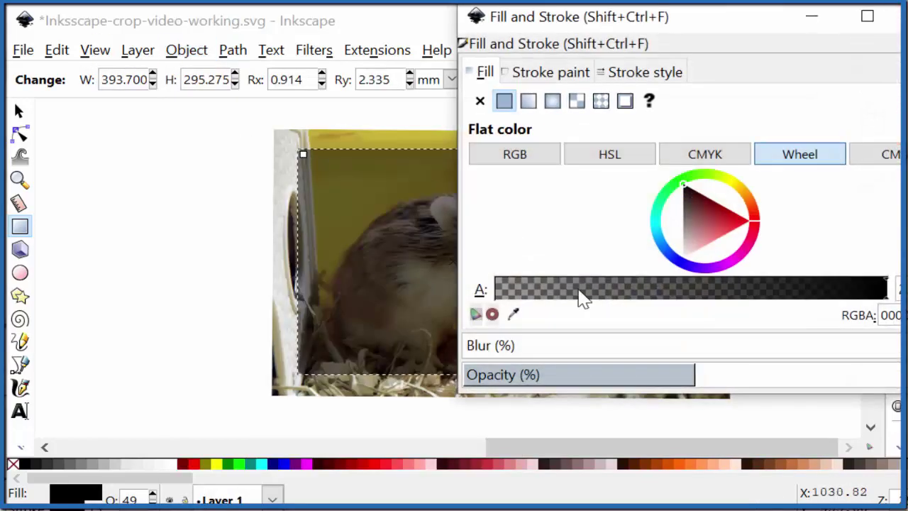
drag(617, 376, 654, 375)
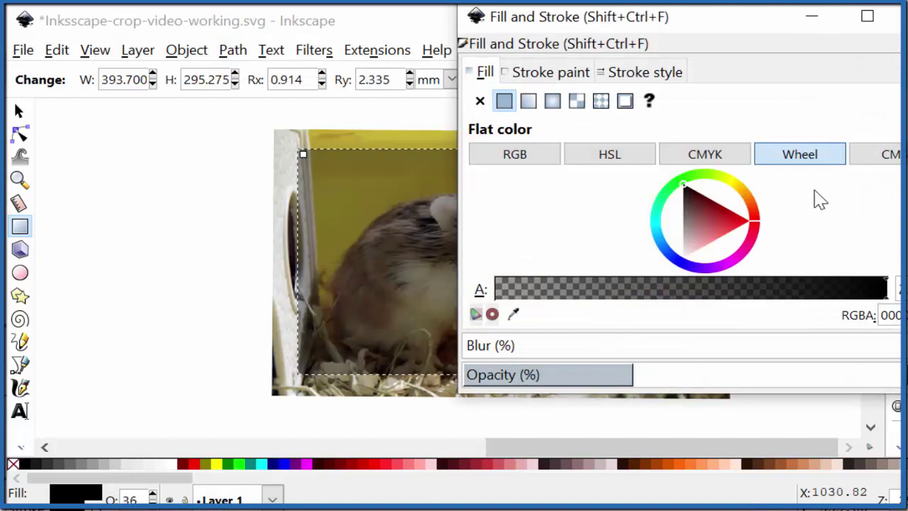
click(899, 17)
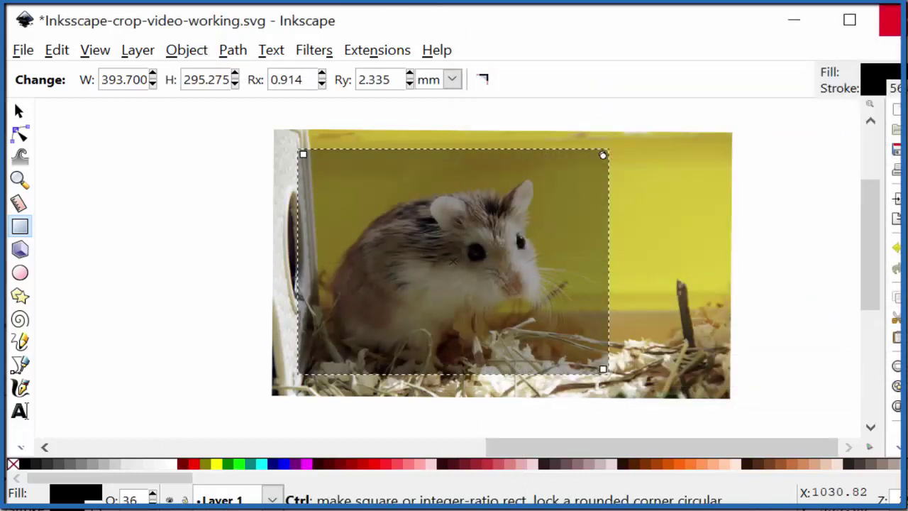
key(ctrl+shift+f)
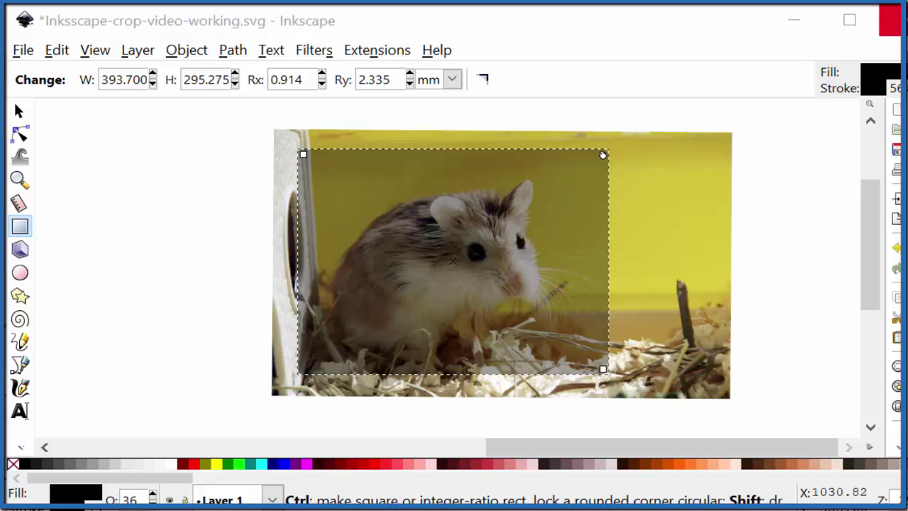
key(s)
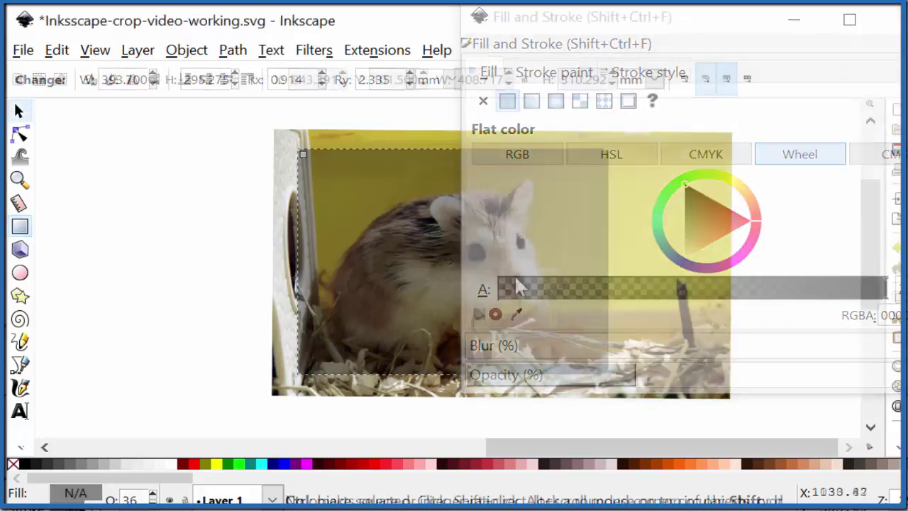
Try clipping with only the rectangle selected, then rubber-band select rectangle and photo.
click(503, 300)
drag(501, 299, 501, 298)
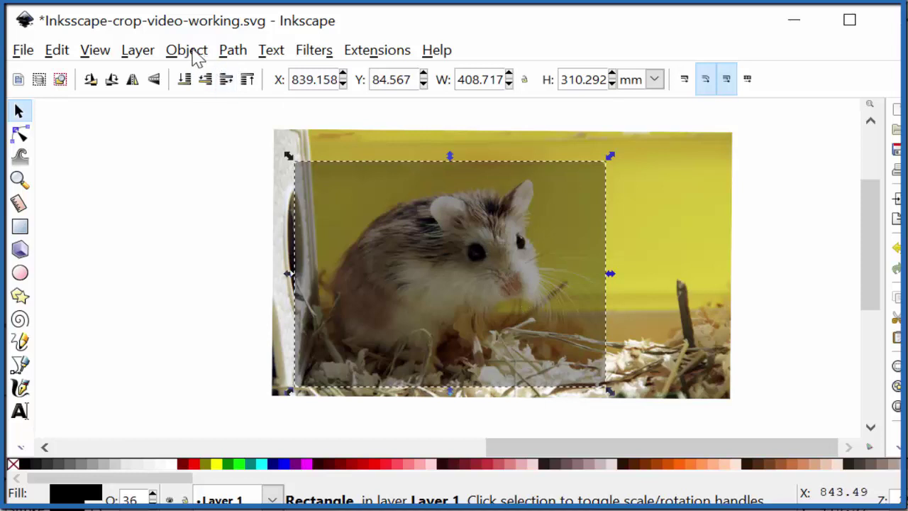
click(191, 52)
mouse_move(249, 275)
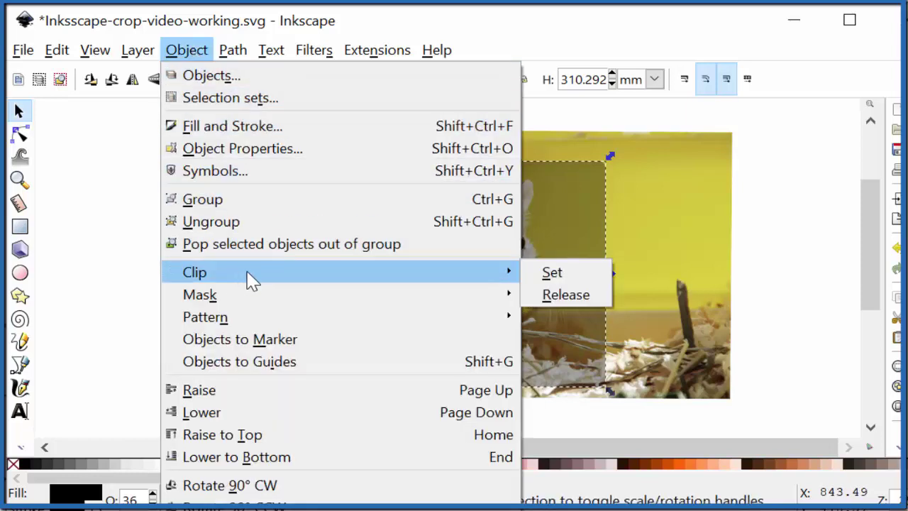
click(553, 275)
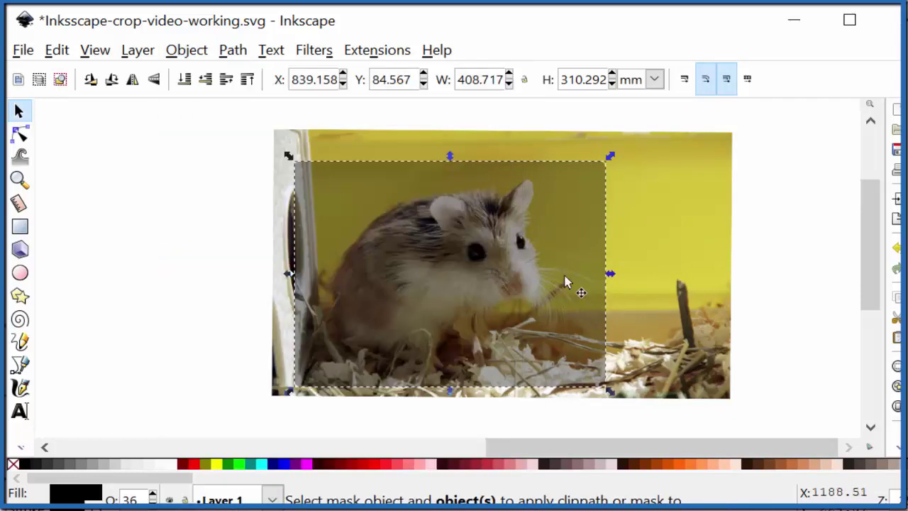
click(779, 266)
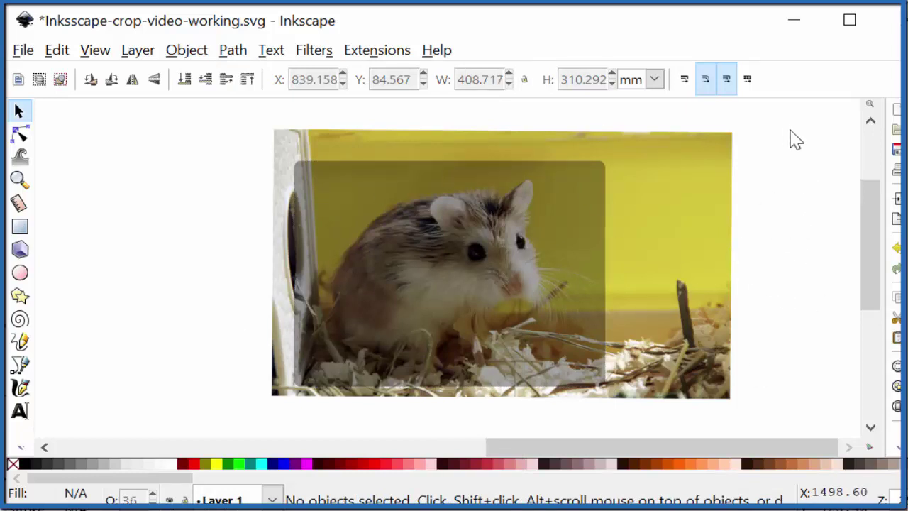
drag(779, 109, 229, 430)
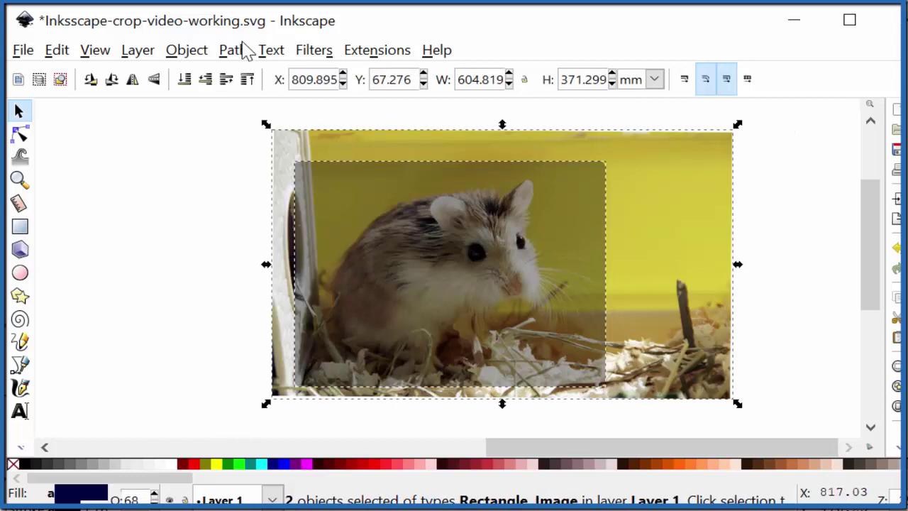
click(191, 53)
mouse_move(323, 272)
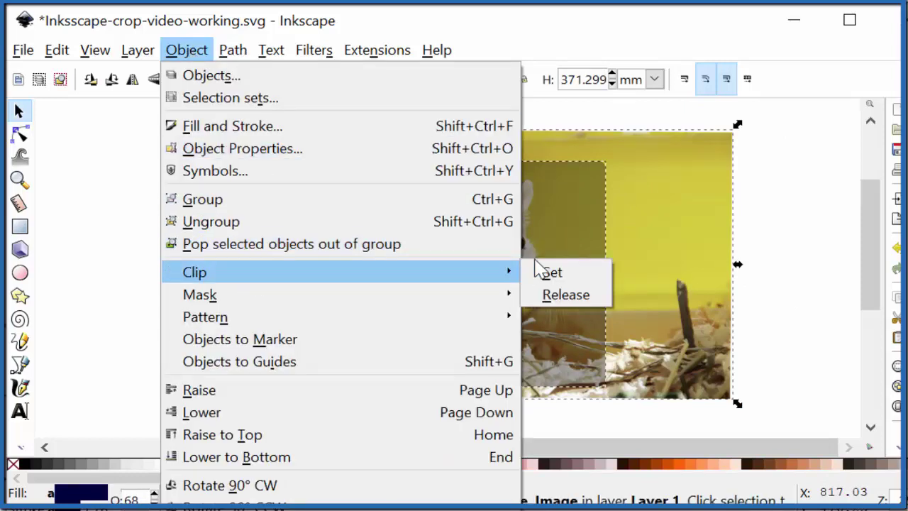
click(547, 272)
click(217, 276)
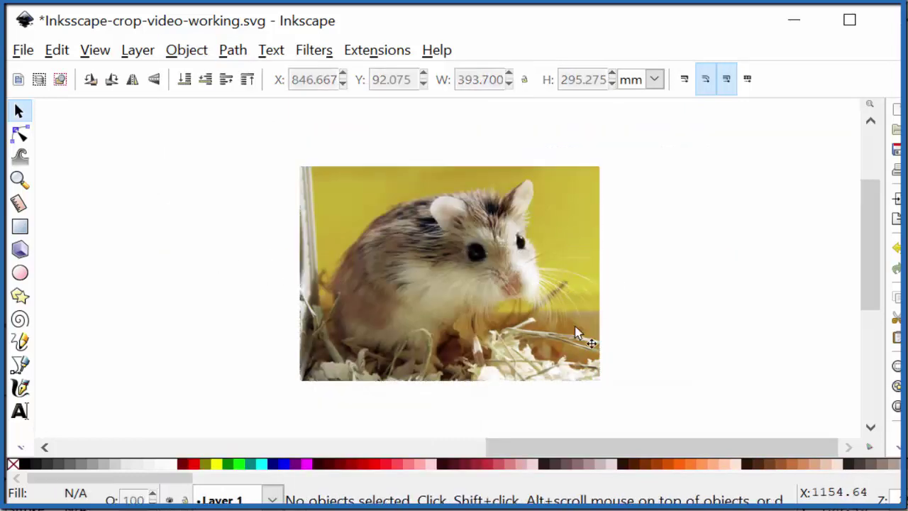
click(516, 323)
click(718, 248)
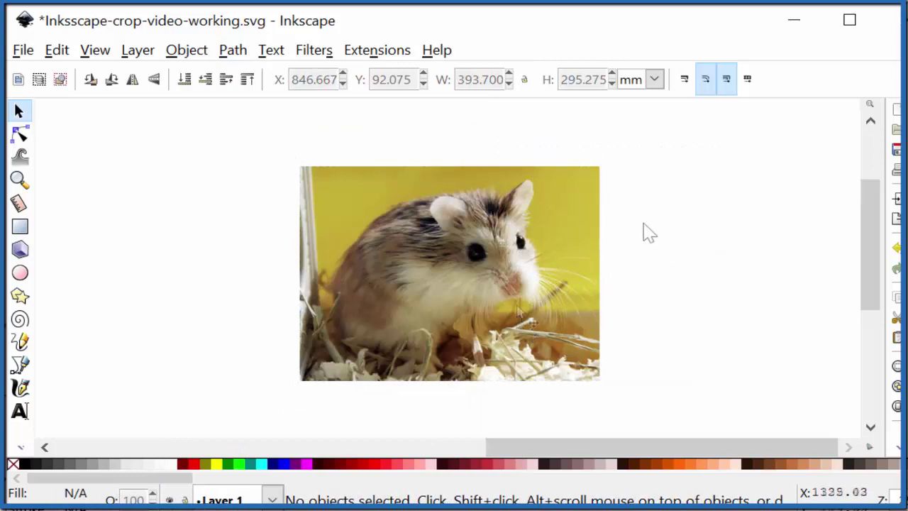
click(462, 274)
click(185, 51)
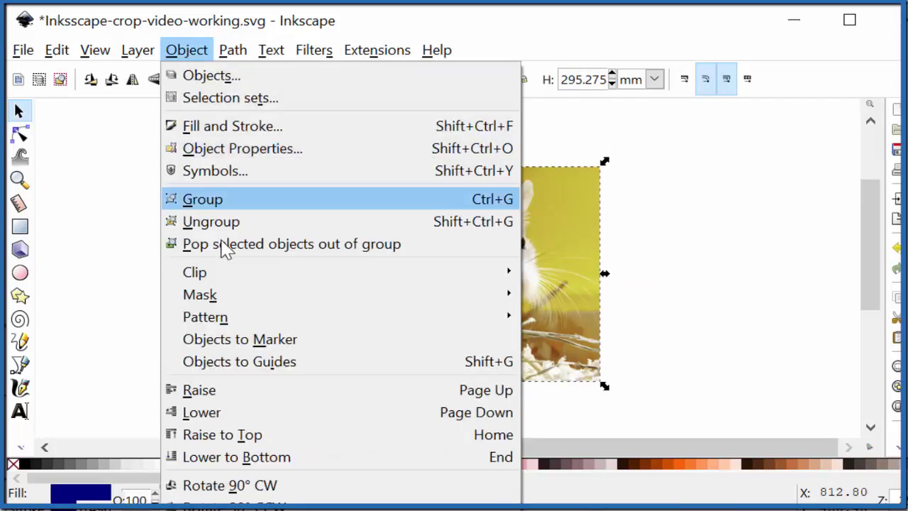
mouse_move(219, 279)
click(575, 293)
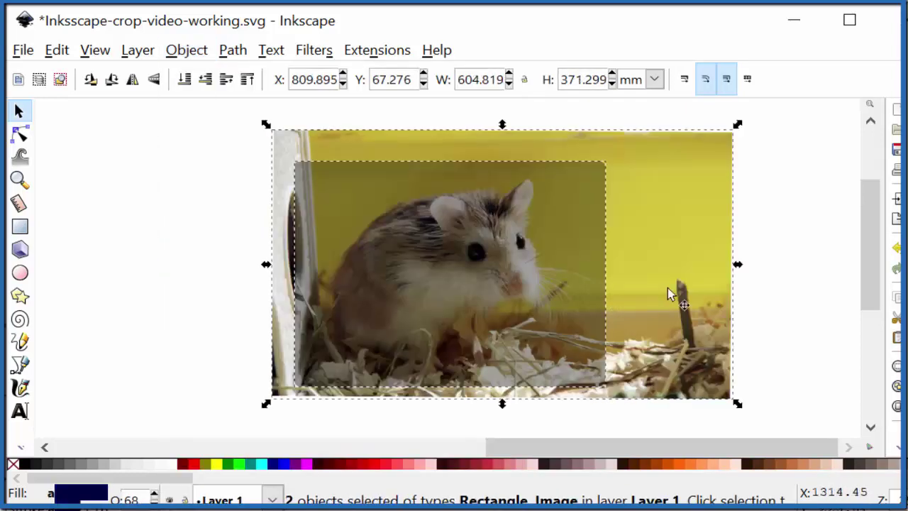
click(804, 274)
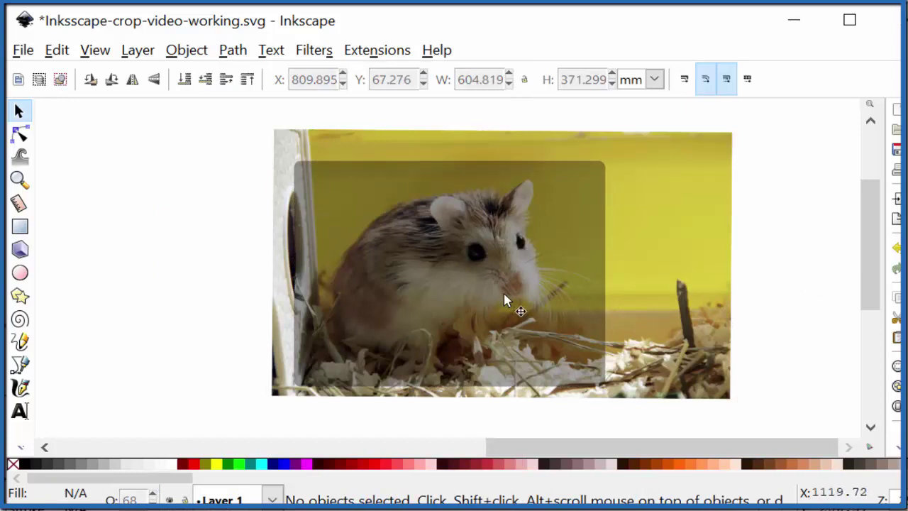
Delete the translucent rectangle and start a zig-zag pen path across the hamster's top.
click(504, 300)
key(Delete)
key(b)
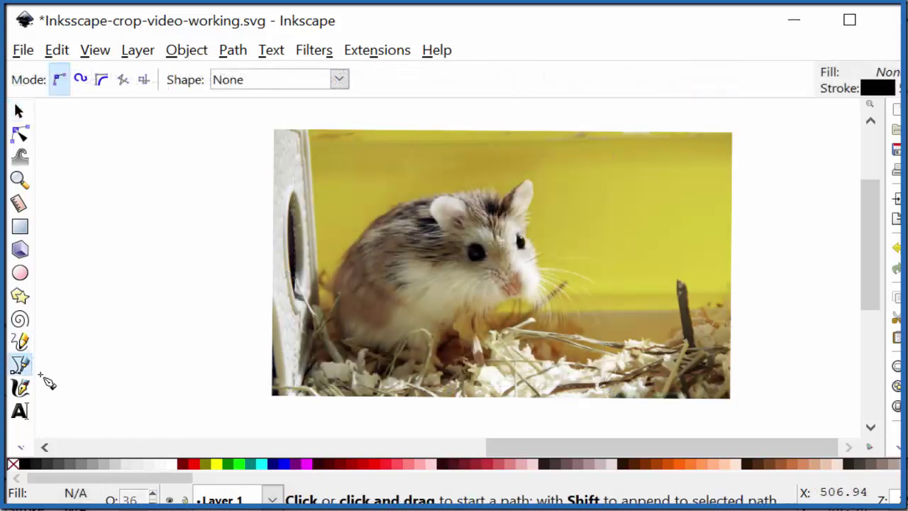
click(337, 207)
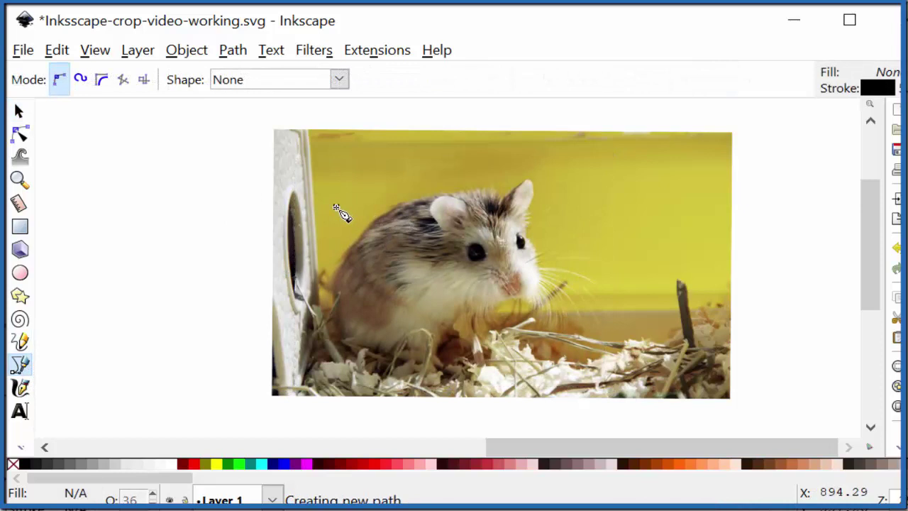
drag(344, 141, 348, 150)
click(401, 190)
click(438, 144)
click(456, 183)
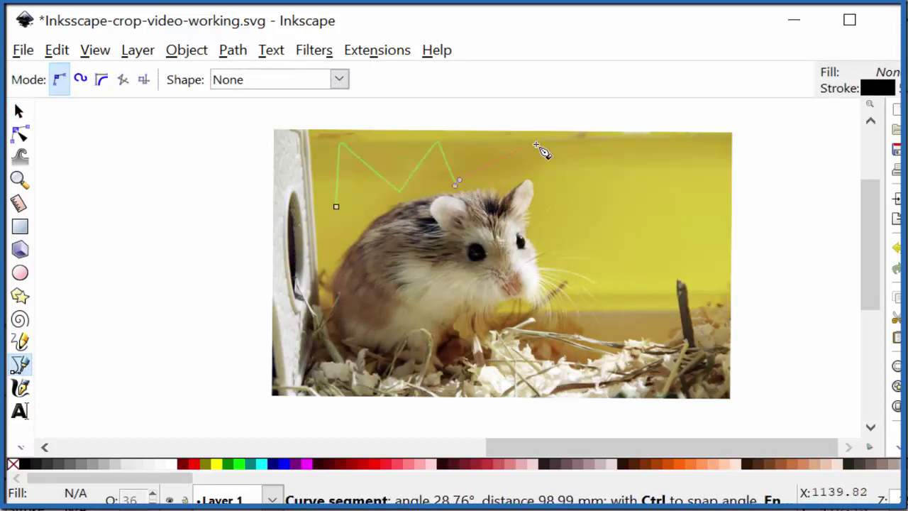
click(539, 144)
click(529, 168)
click(614, 161)
Continue the spikes down the right, along the bottom and up the left, closing the starburst.
click(560, 208)
click(660, 269)
click(608, 268)
click(624, 341)
click(466, 353)
click(340, 334)
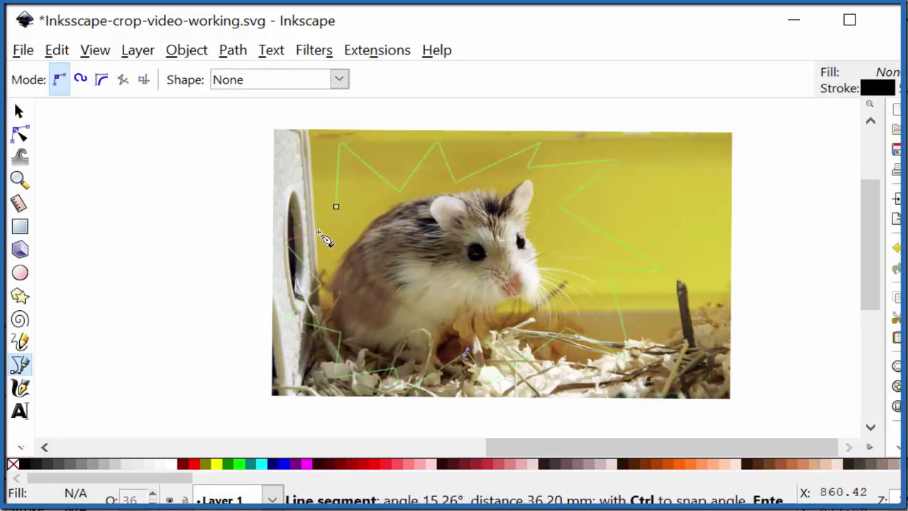
click(291, 238)
click(336, 207)
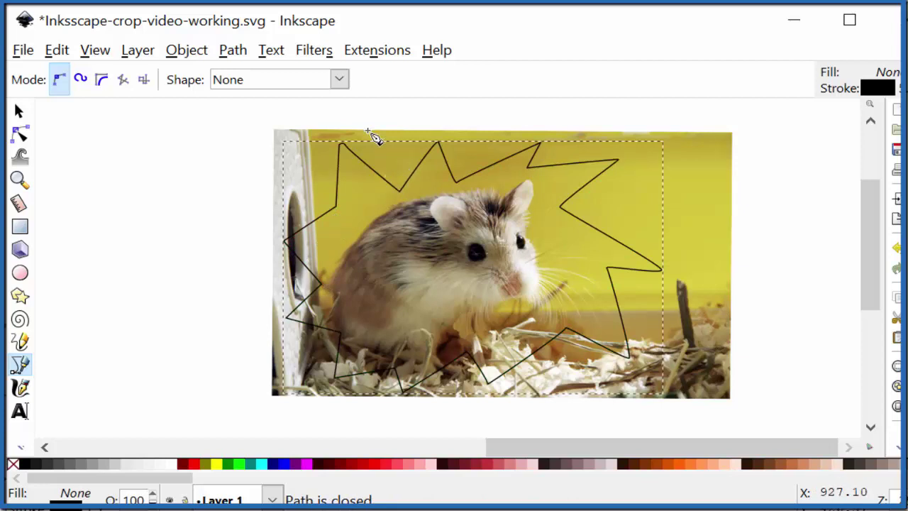
key(Escape)
key(s)
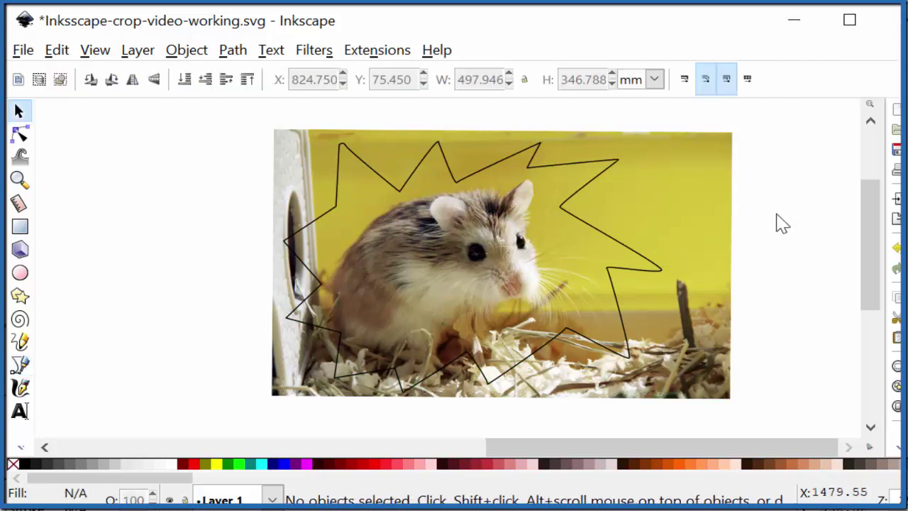
drag(239, 117, 805, 432)
click(187, 50)
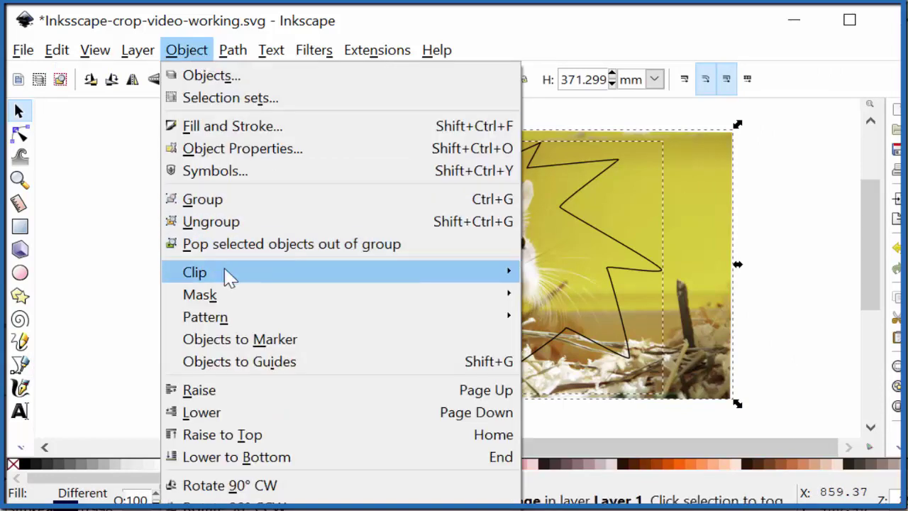
mouse_move(511, 276)
click(552, 274)
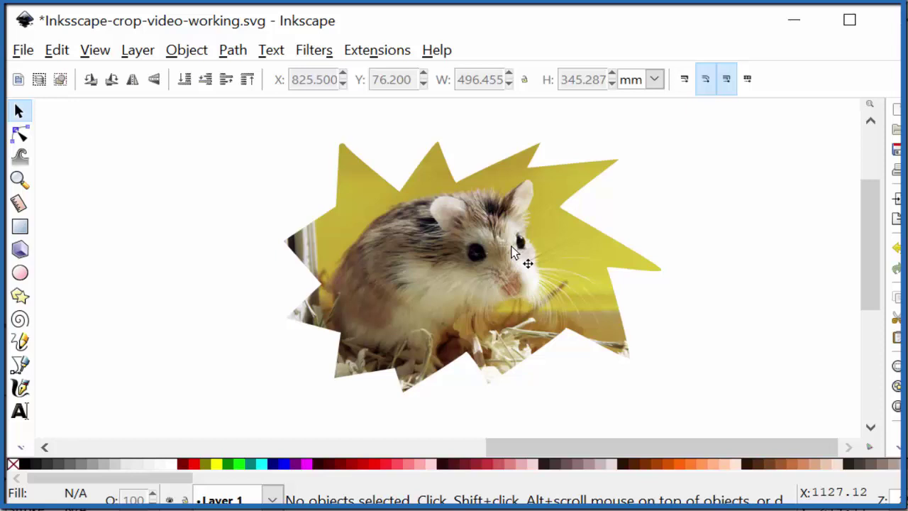
key(ctrl+z)
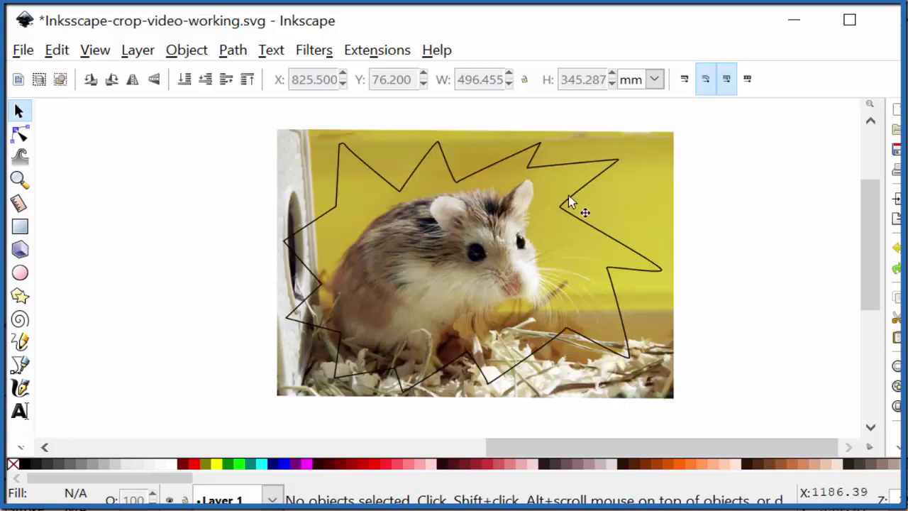
click(615, 239)
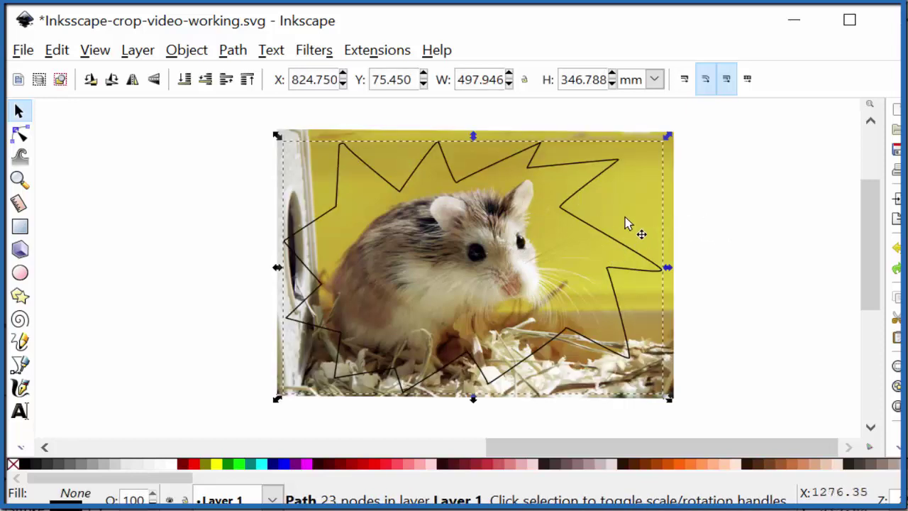
click(780, 144)
drag(780, 123, 217, 156)
drag(220, 112, 802, 428)
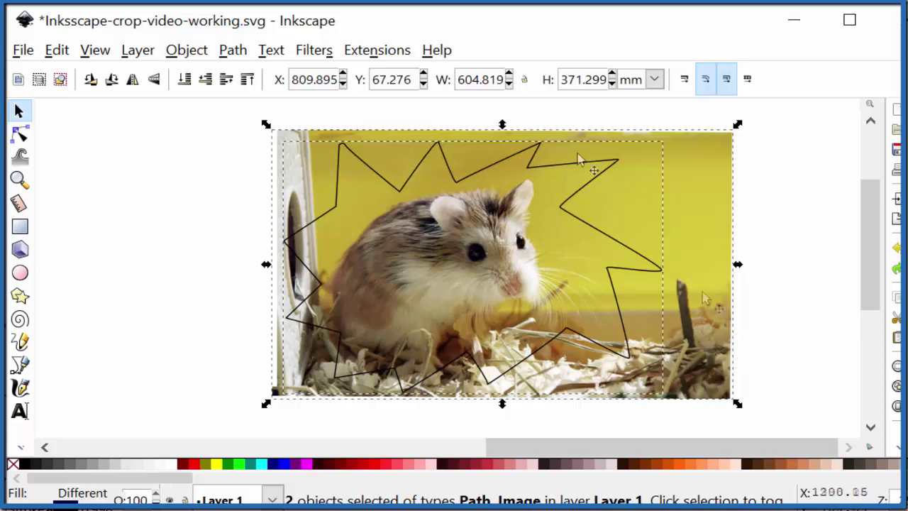
Clip the photo to the starburst path with Object > Clip > Set, leaving a jagged cutout.
click(188, 51)
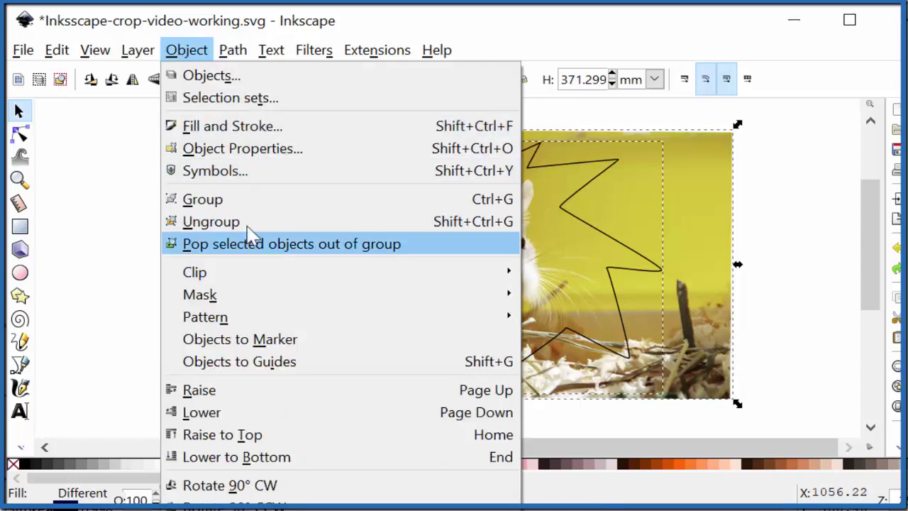
mouse_move(371, 264)
click(553, 273)
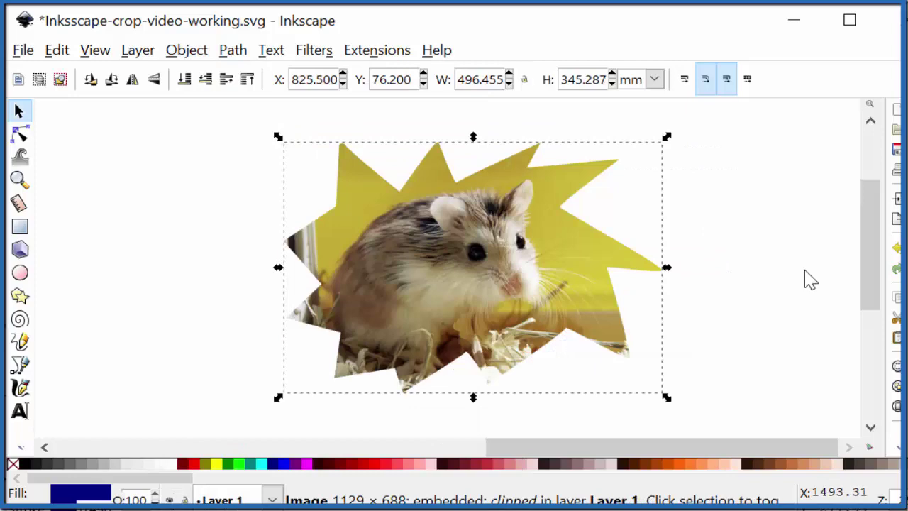
click(793, 313)
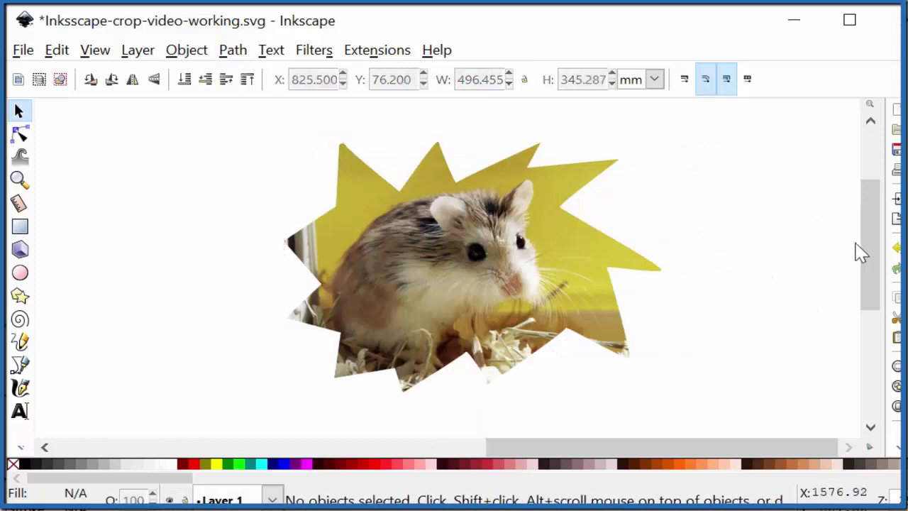